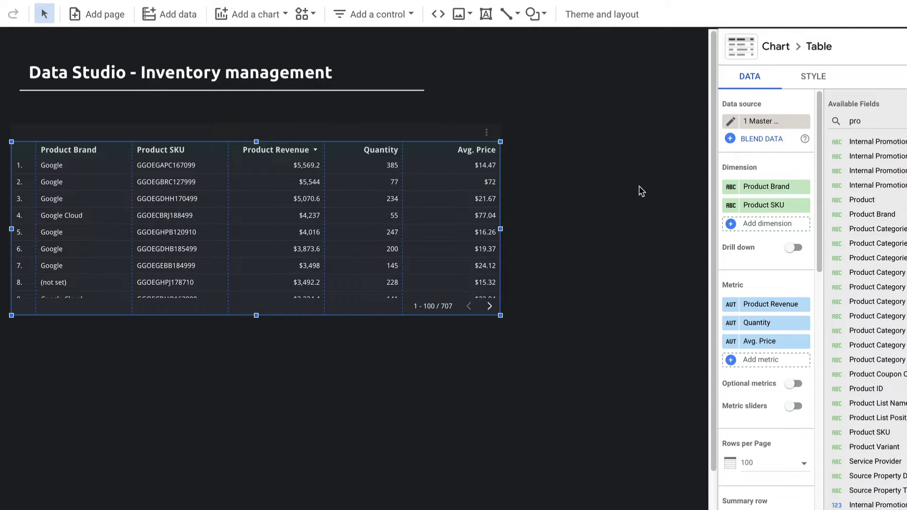
# - Export the table's data to a new Google Sheets spreadsheet named 'DEMO - export'
pyautogui.moveTo(768, 190)
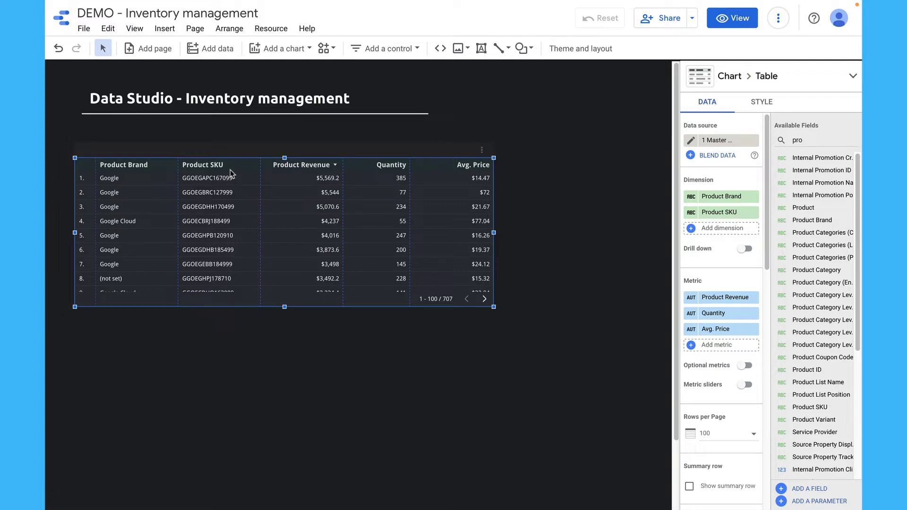
pyautogui.click(482, 151)
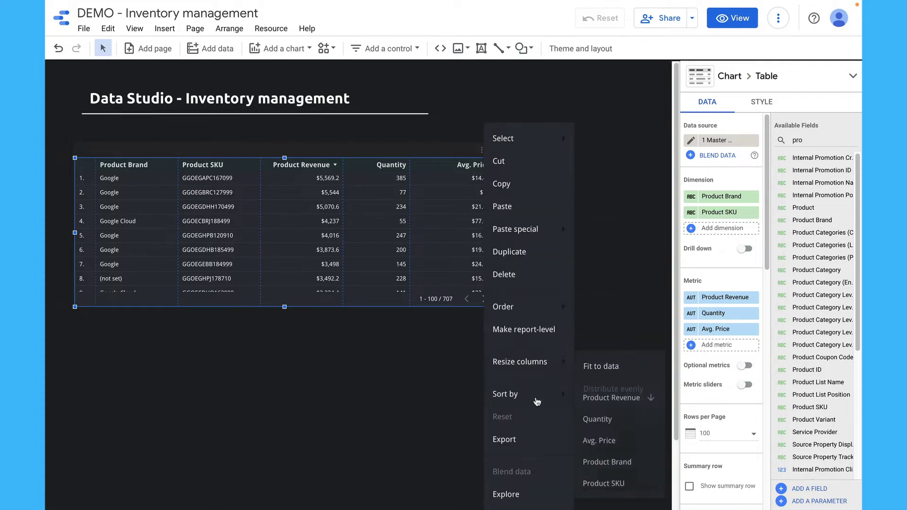
pyautogui.click(518, 444)
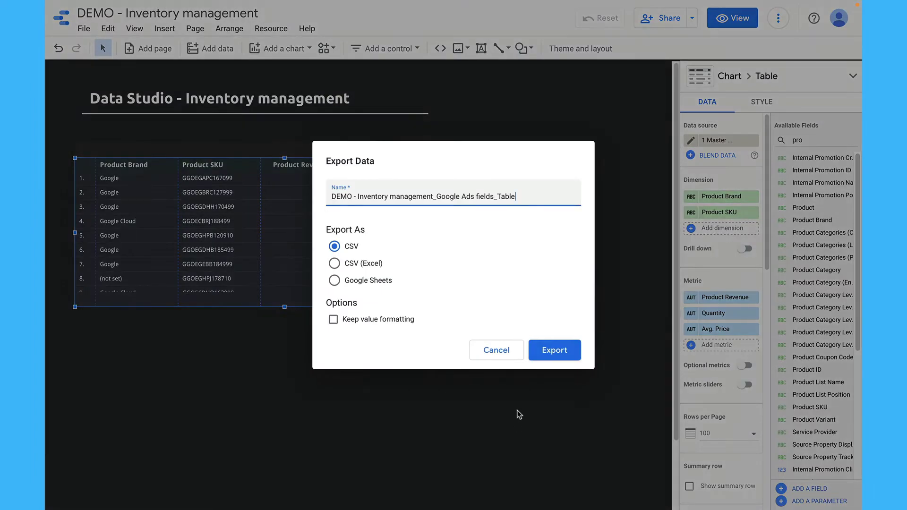
pyautogui.click(386, 284)
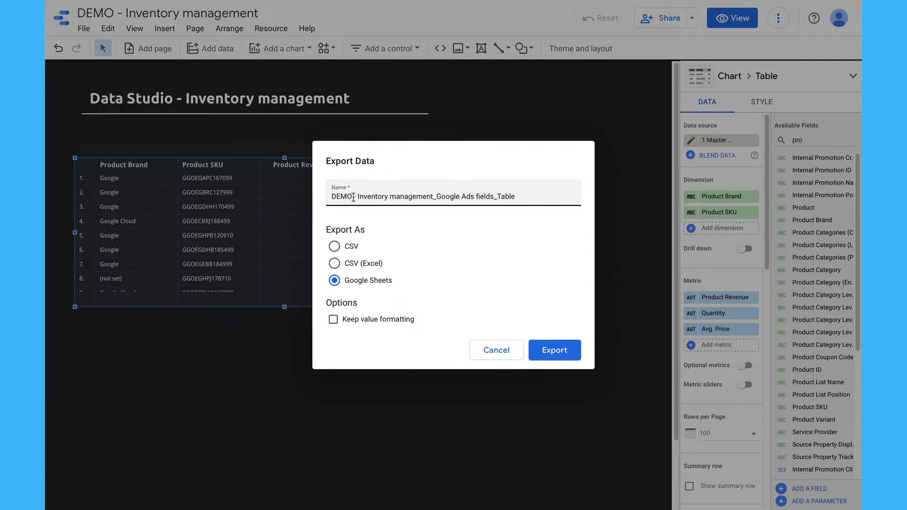
pyautogui.moveTo(357, 196); pyautogui.dragTo(572, 195)
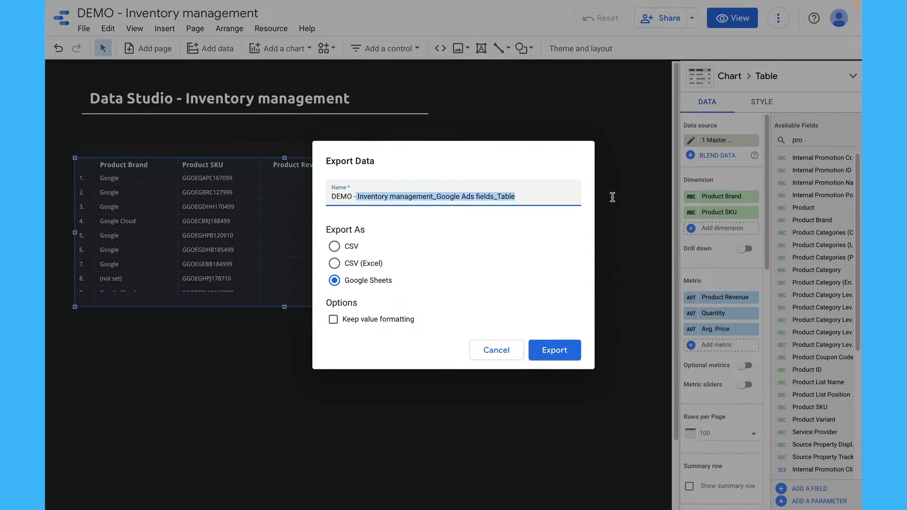
pyautogui.click(562, 356)
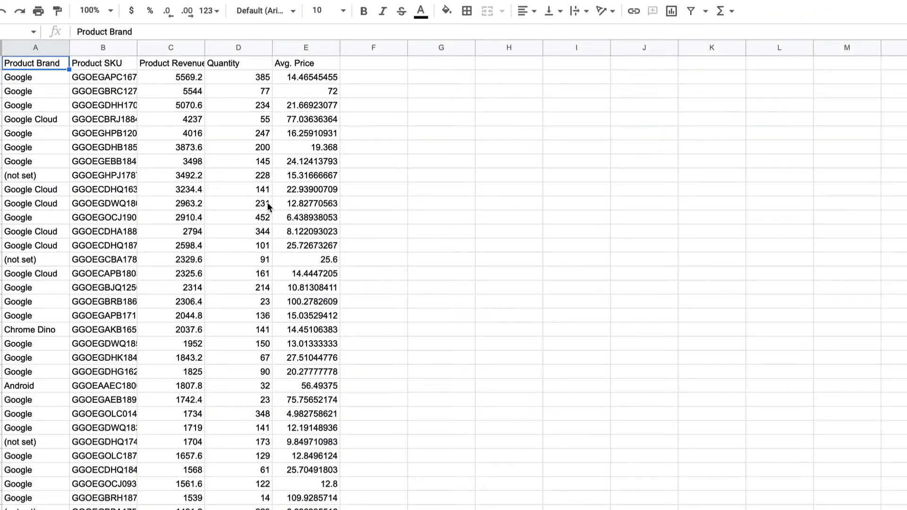
# - Bold the header row and delete the Product Revenue and Quantity columns
pyautogui.hotkey('shift', 'space')
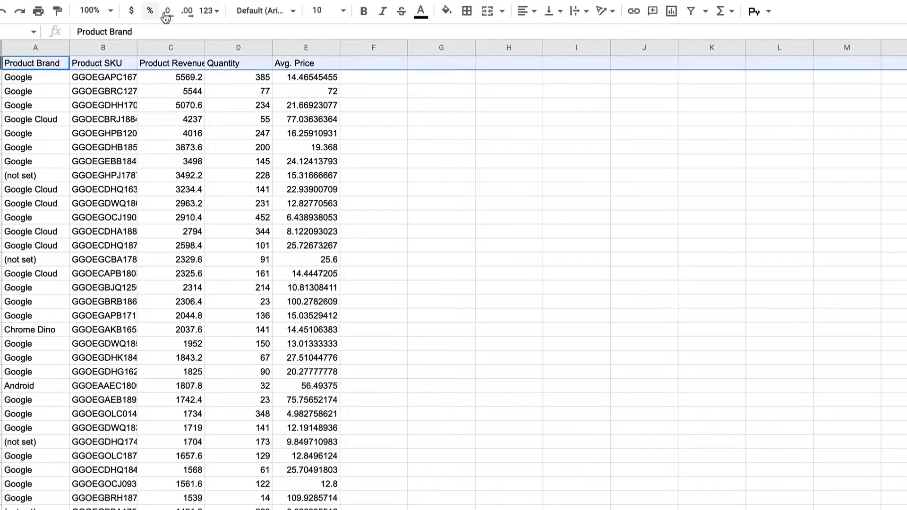
pyautogui.click(369, 10)
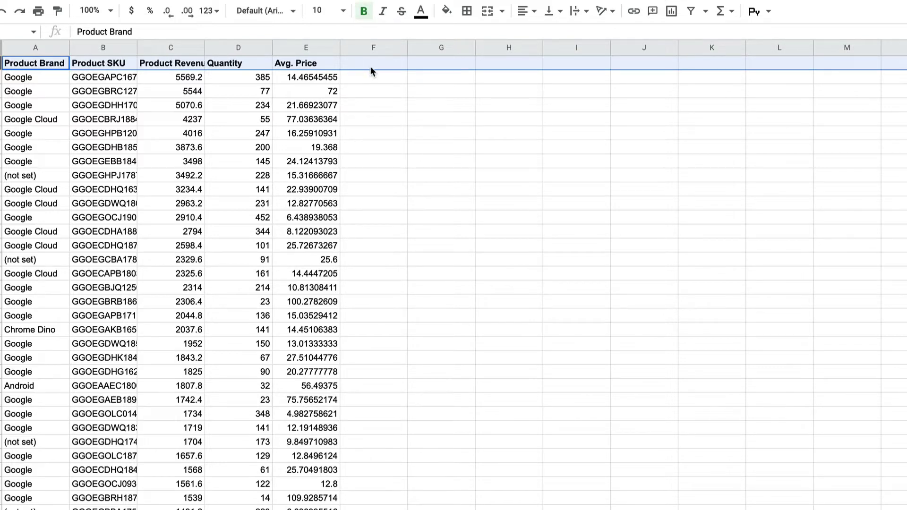
pyautogui.click(162, 46)
pyautogui.rightClick(163, 43)
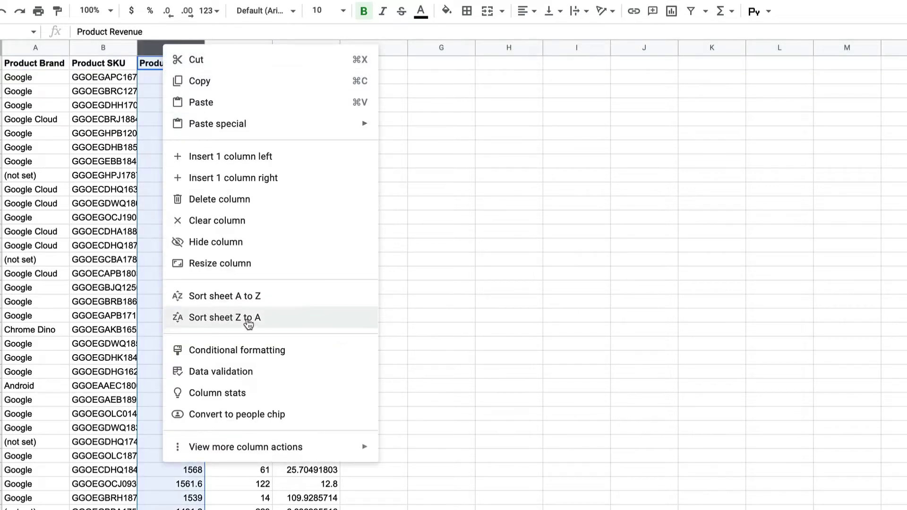
pyautogui.click(208, 199)
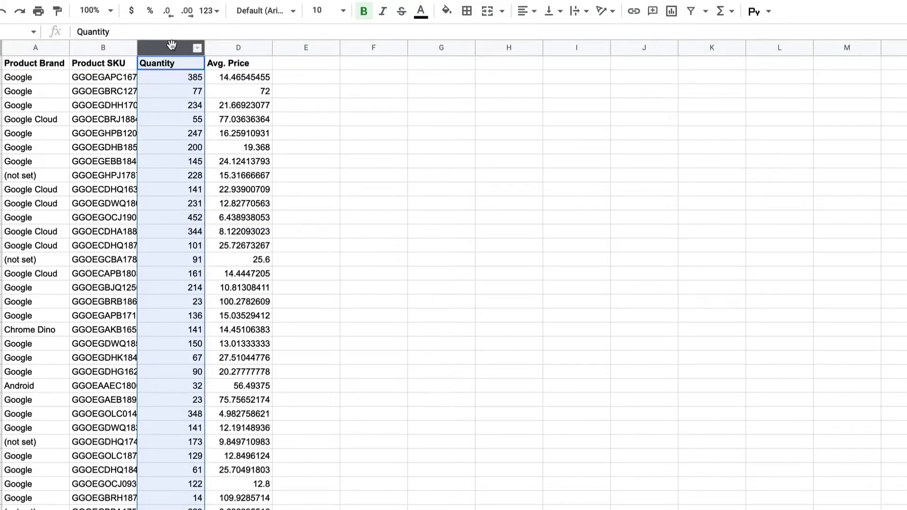
pyautogui.rightClick(171, 44)
pyautogui.click(212, 199)
pyautogui.click(228, 61)
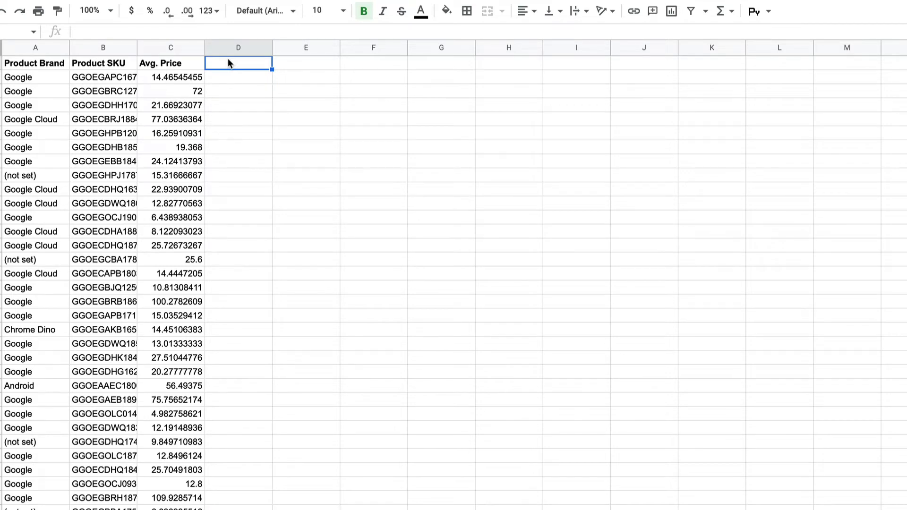
# - Paste the Inventory left and COGS headers and values for 25 products into D1:E26
pyautogui.press('super+shift+v')
pyautogui.click(255, 132)
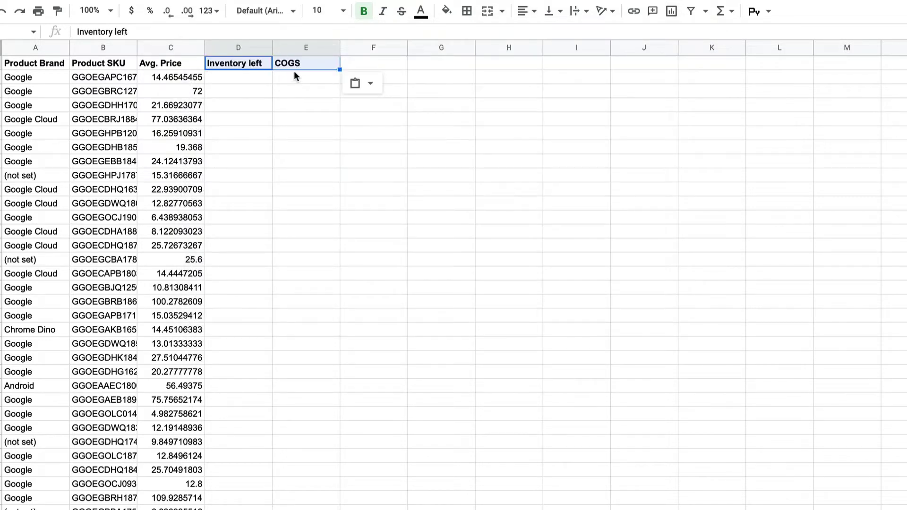
pyautogui.click(256, 83)
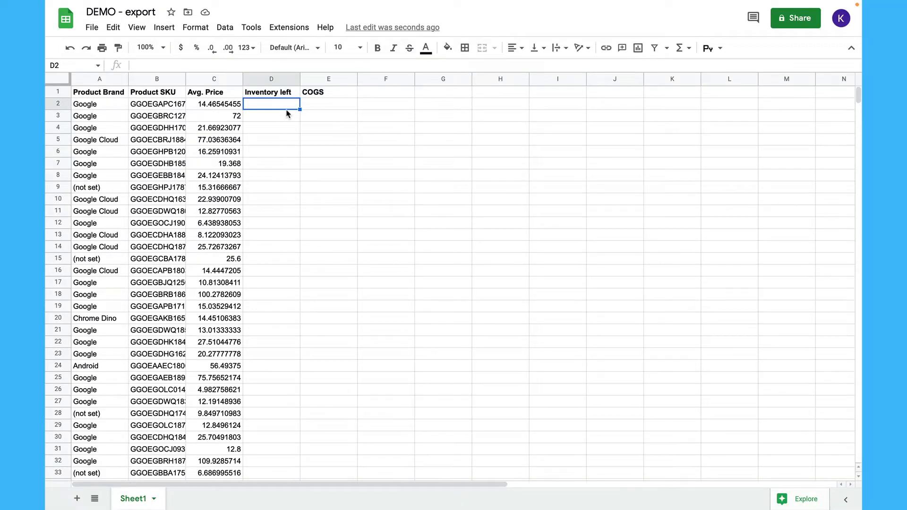
pyautogui.write('586\t$10.00 85\t$40.00 100\t$10.00 426\t$45.00 41\t$8.00 11\t$5.00 95\t$12.00 10\t$7.00 10\t$7.00 10\t$7.00 10\t$7.00 10\t$7.00 10\t$7.00 10\t$7.00 10\t$7.00 10\t$7.00 10\t$7.00 10\t$7.00 10\t$7.00 10\t$7.00 10\t$7.00 10\t$7.00 10\t$7.00 10\t$7.00 10\t$7.00')
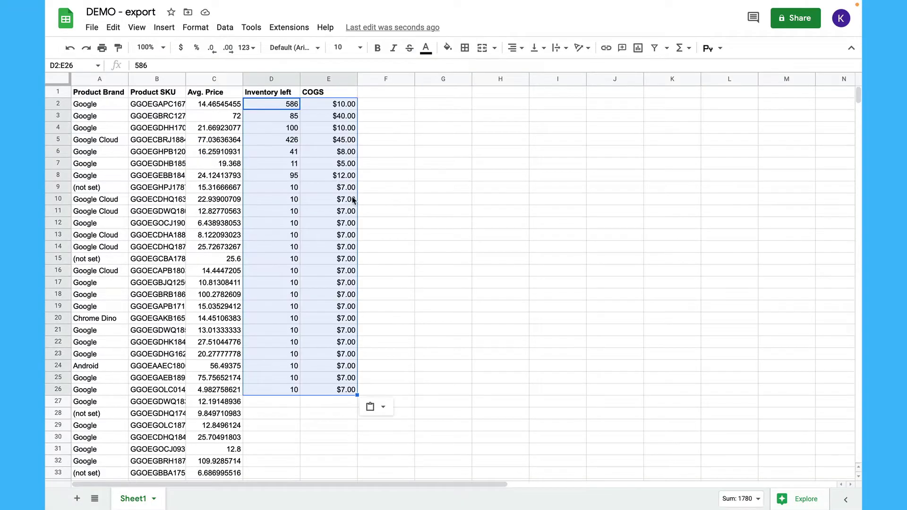
pyautogui.click(382, 198)
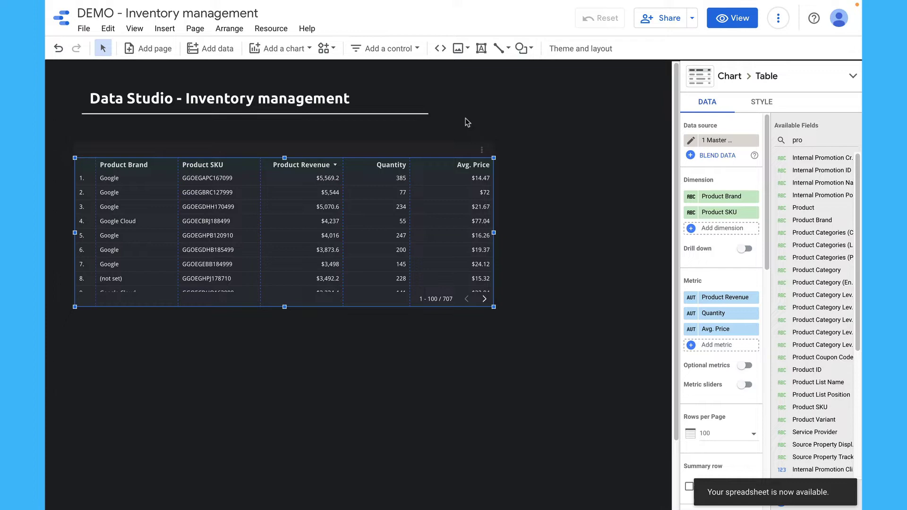
# - Add the DEMO - export spreadsheet to the report via its URL with the Google Sheets connector
pyautogui.click(214, 50)
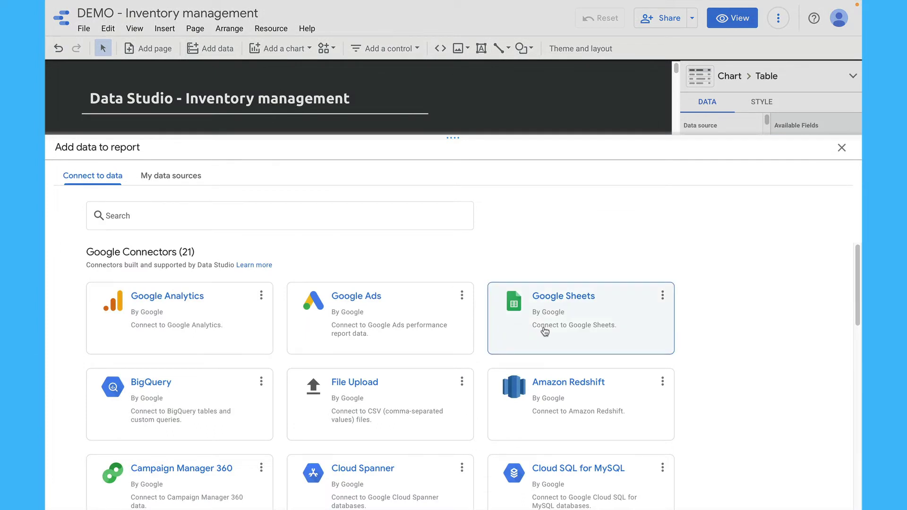
pyautogui.click(544, 331)
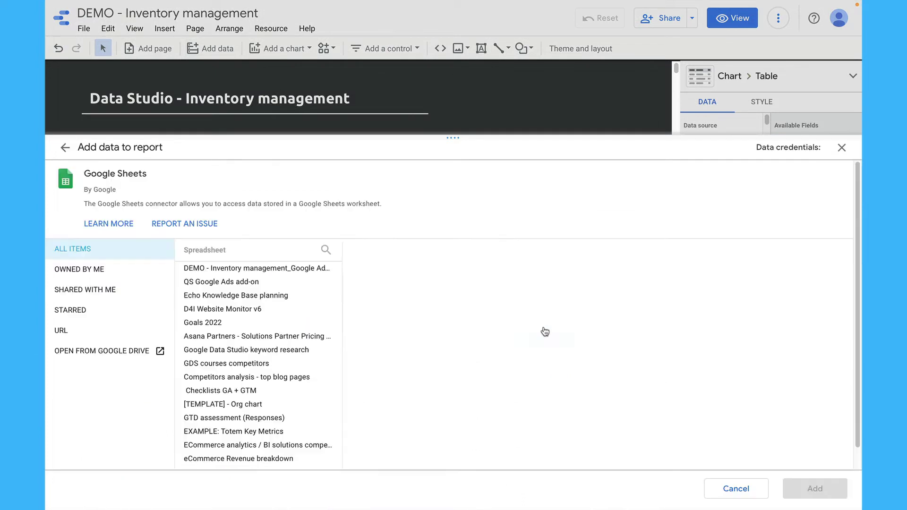
pyautogui.click(102, 334)
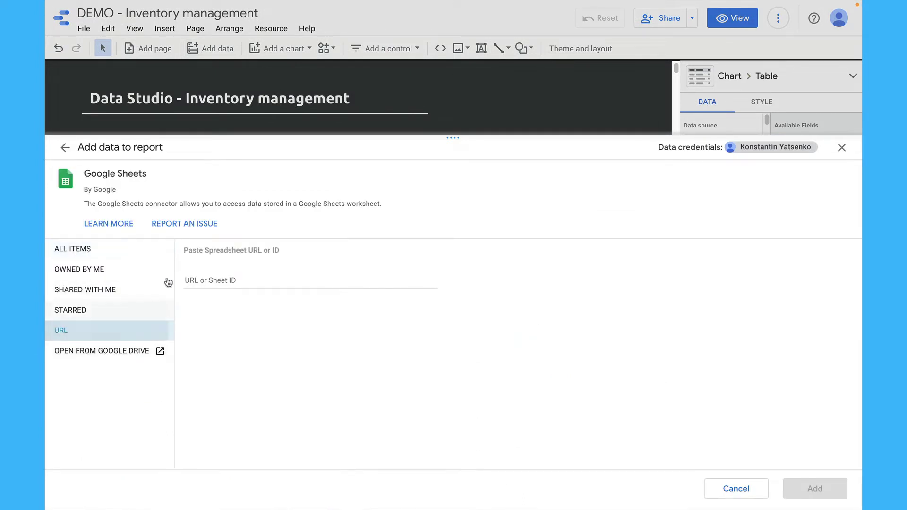
pyautogui.click(210, 284)
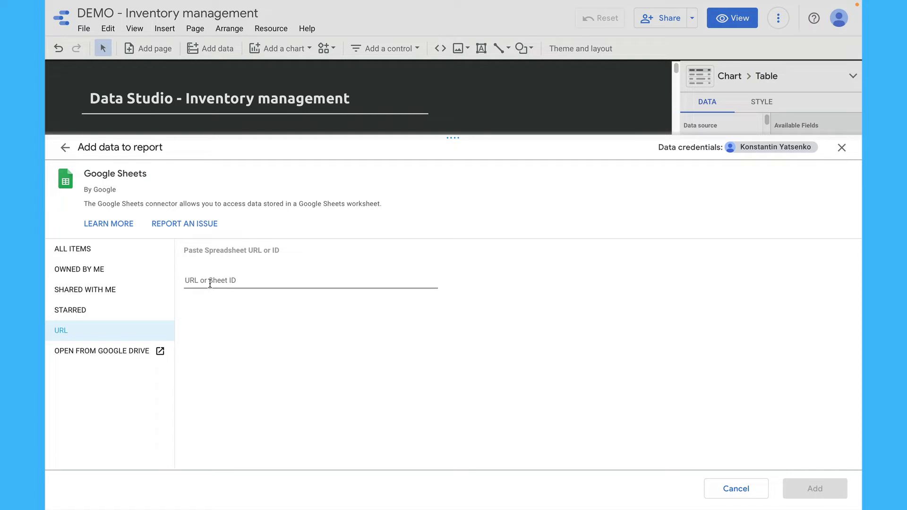
pyautogui.hotkey('ctrl', 'v')
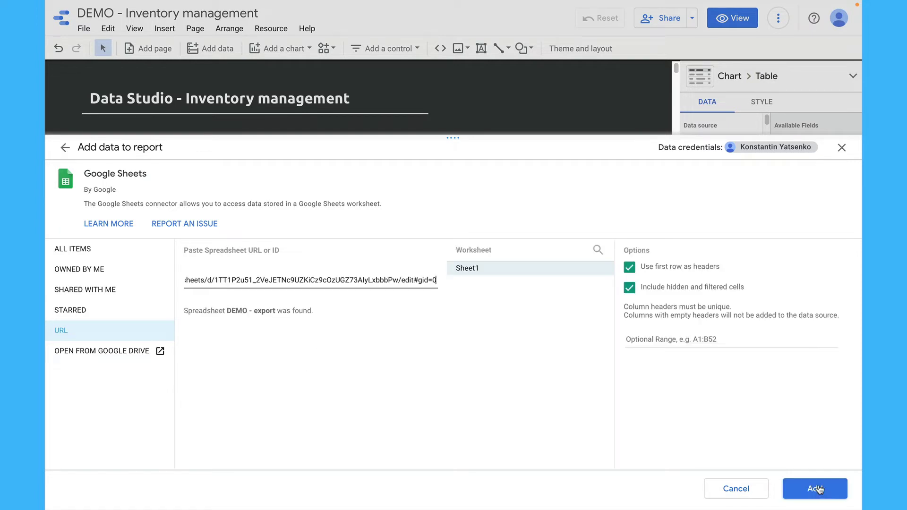
pyautogui.click(819, 489)
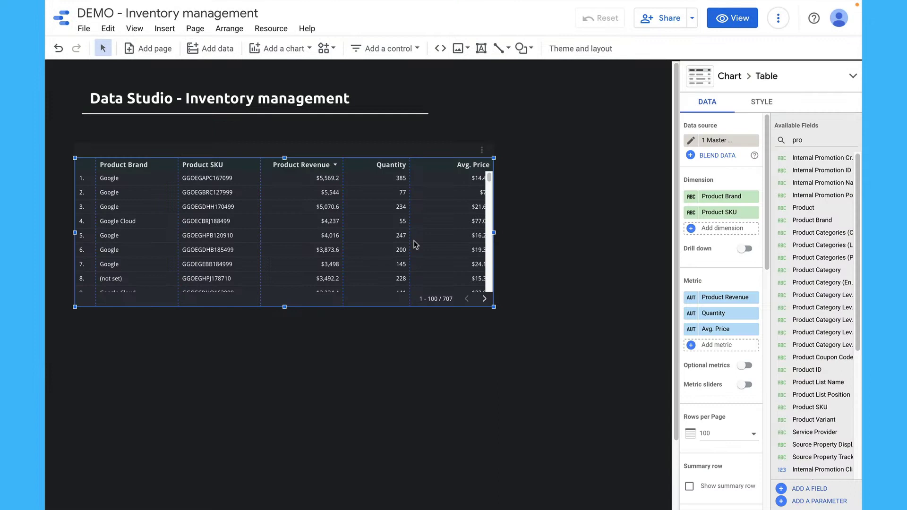
# - Blend the table with the DEMO spreadsheet as Table 2, joined only on Product SKU
pyautogui.click(699, 158)
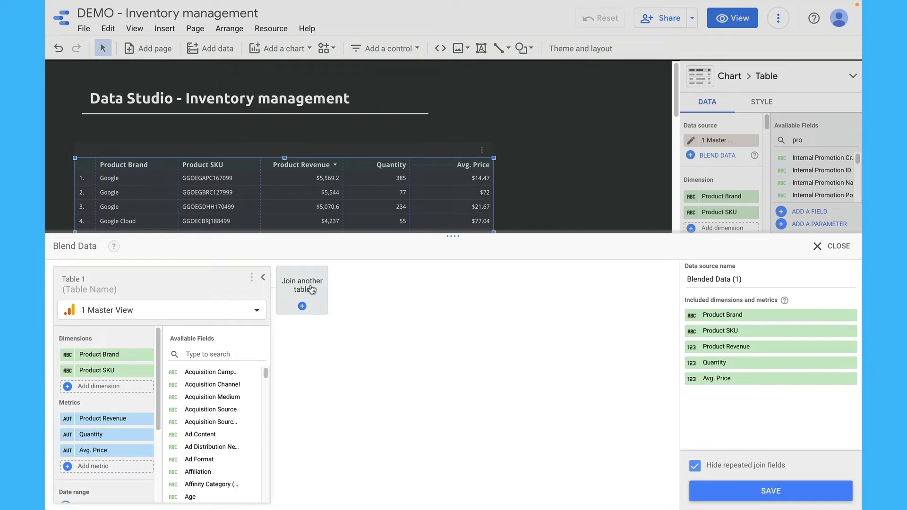
pyautogui.click(312, 289)
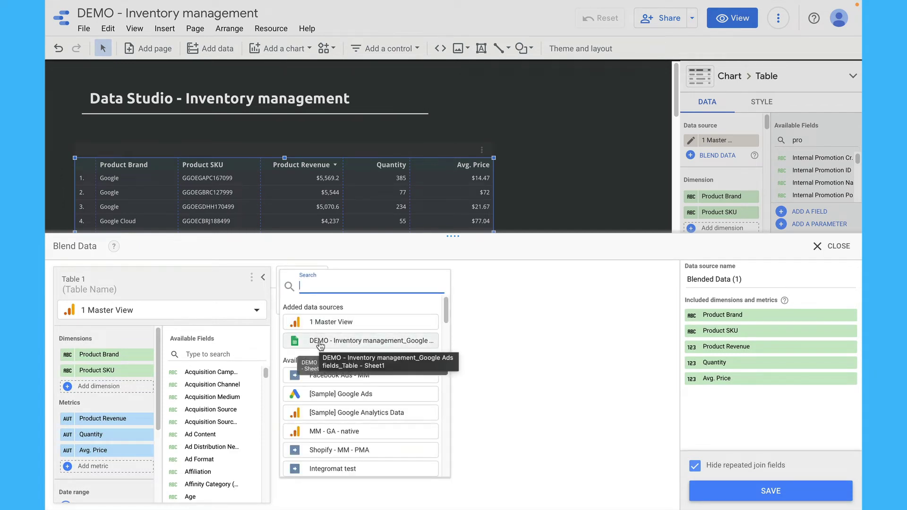
pyautogui.click(321, 340)
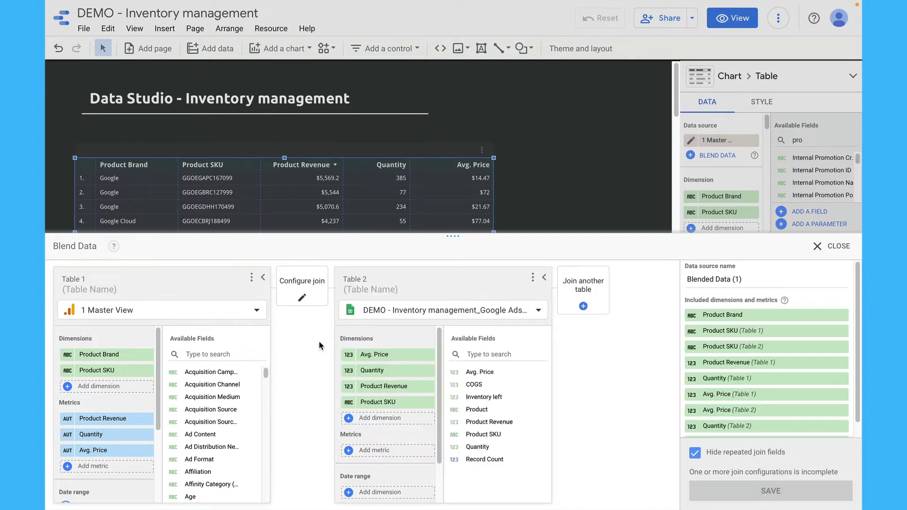
pyautogui.click(304, 299)
pyautogui.click(436, 312)
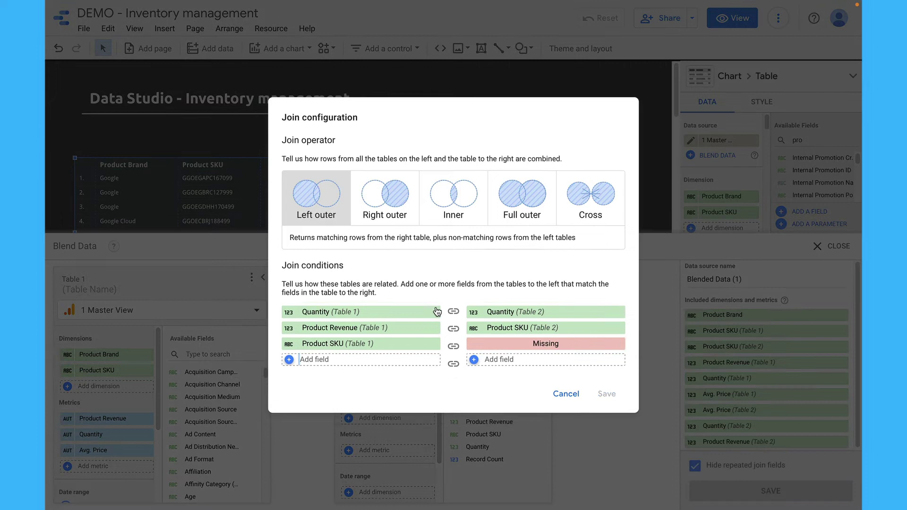
pyautogui.click(437, 312)
pyautogui.click(437, 320)
pyautogui.click(539, 329)
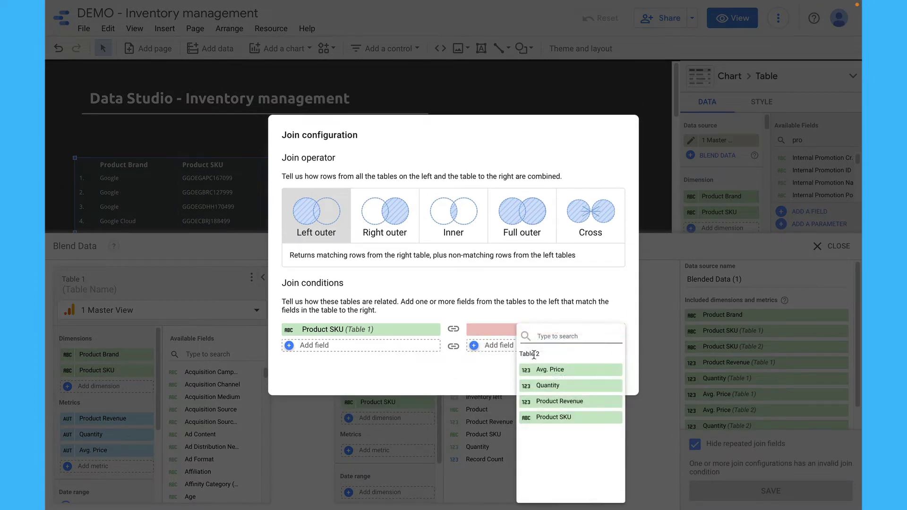
pyautogui.click(553, 417)
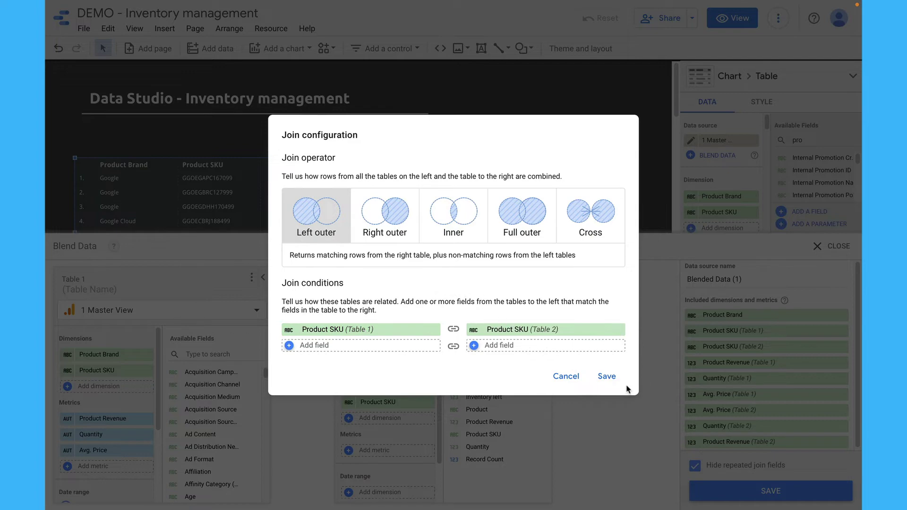
pyautogui.click(614, 379)
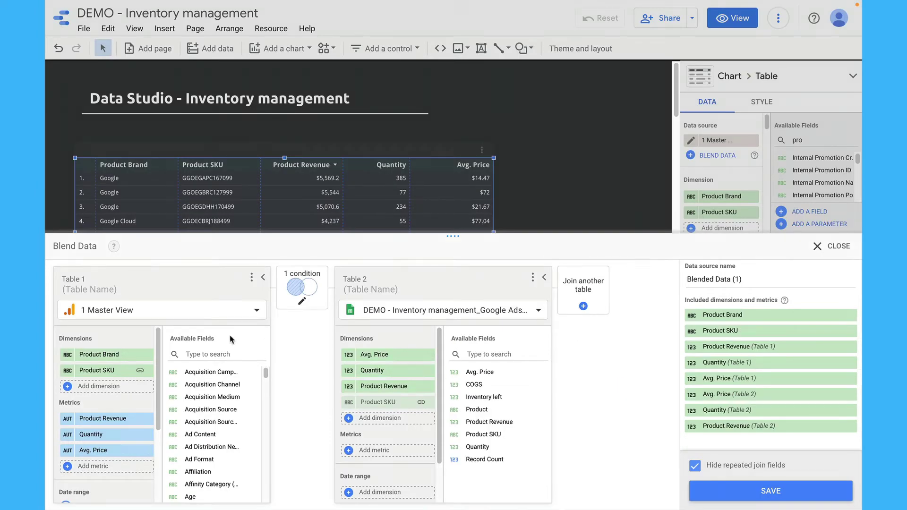
# - Drop the extra blend dimensions and add COGS and Inventory left as Table 2 metrics
pyautogui.click(151, 355)
pyautogui.click(431, 373)
pyautogui.click(431, 371)
pyautogui.click(432, 354)
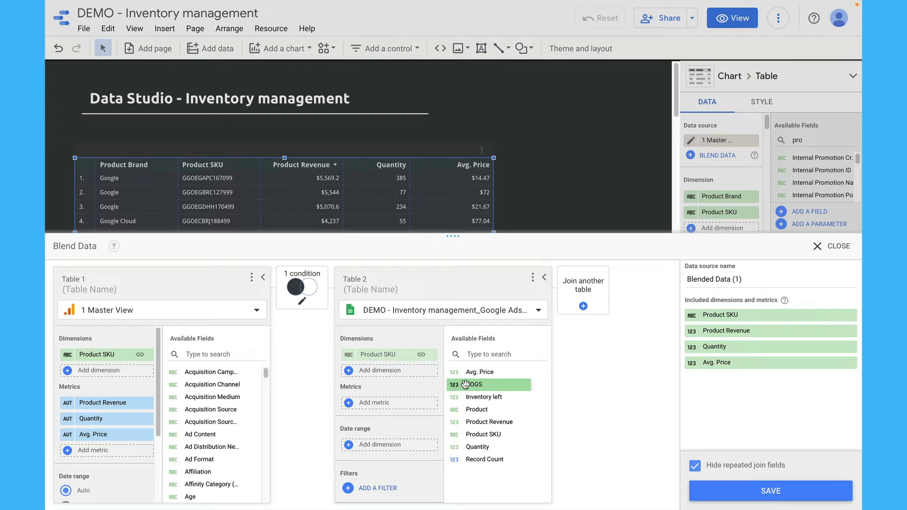
pyautogui.moveTo(466, 384); pyautogui.dragTo(376, 406)
pyautogui.moveTo(492, 396); pyautogui.dragTo(375, 418)
# - Rename the blended source to 'GA - G Sheets' and save it
pyautogui.doubleClick(711, 279)
pyautogui.tripleClick(711, 279)
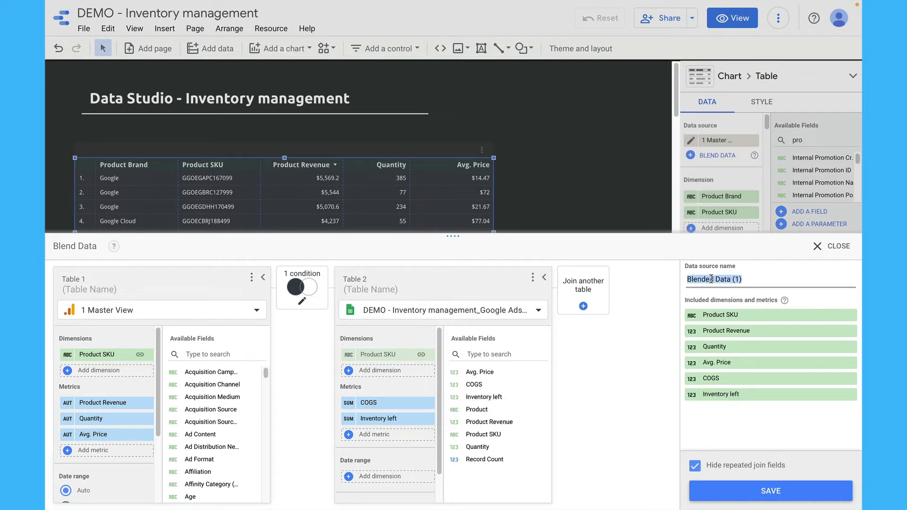
pyautogui.write('GA - G Sheets')
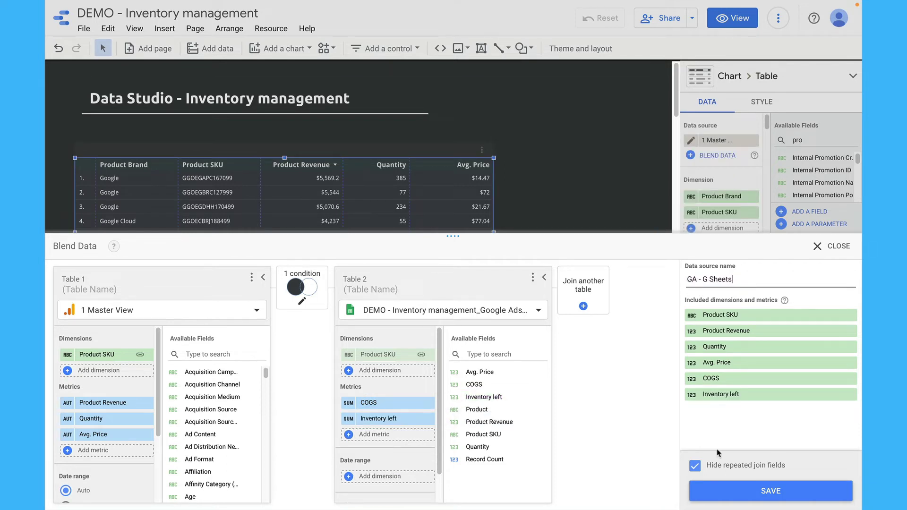
pyautogui.click(765, 490)
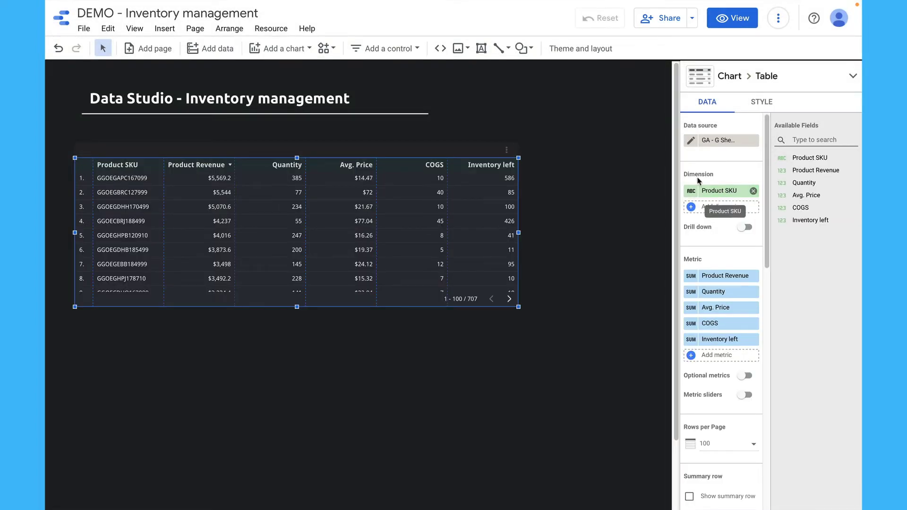
# - Add Product Brand to Table 1 of the GA - G Sheets blend and make it the table's first dimension
pyautogui.click(691, 142)
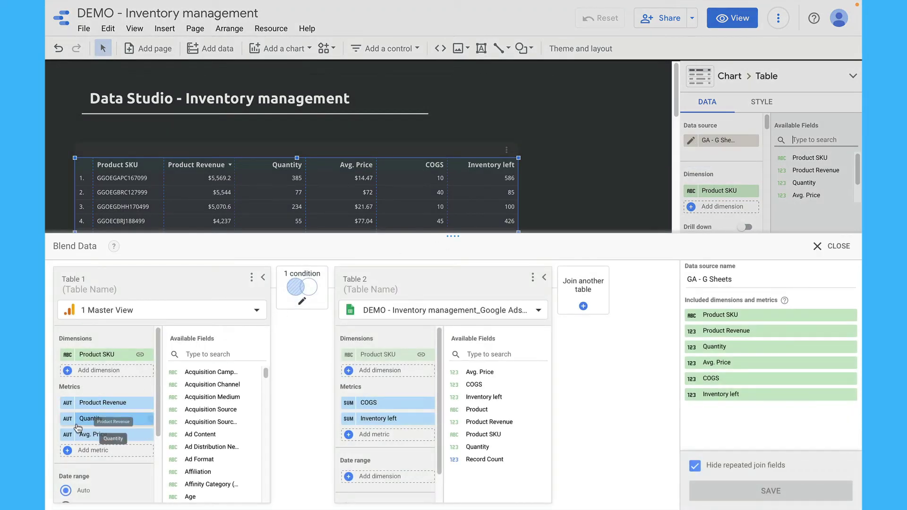
pyautogui.scroll(-3, 89, 401)
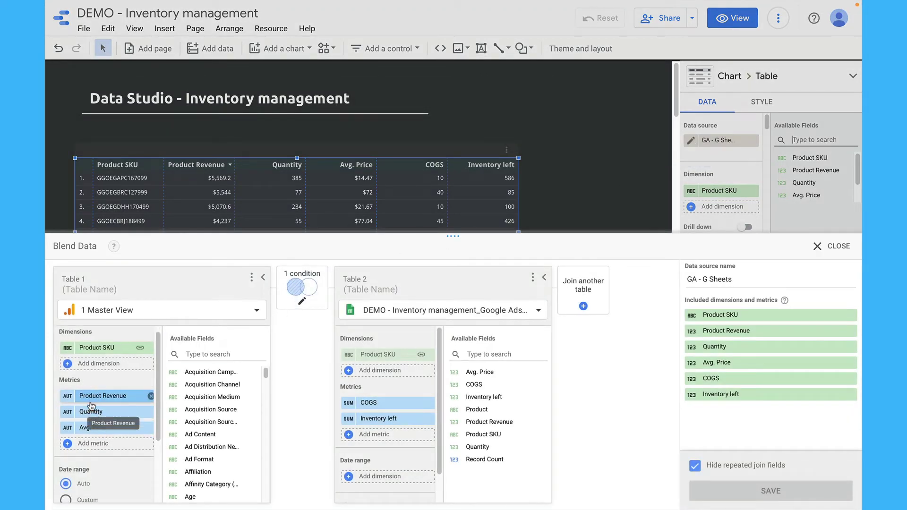
pyautogui.scroll(3, 92, 405)
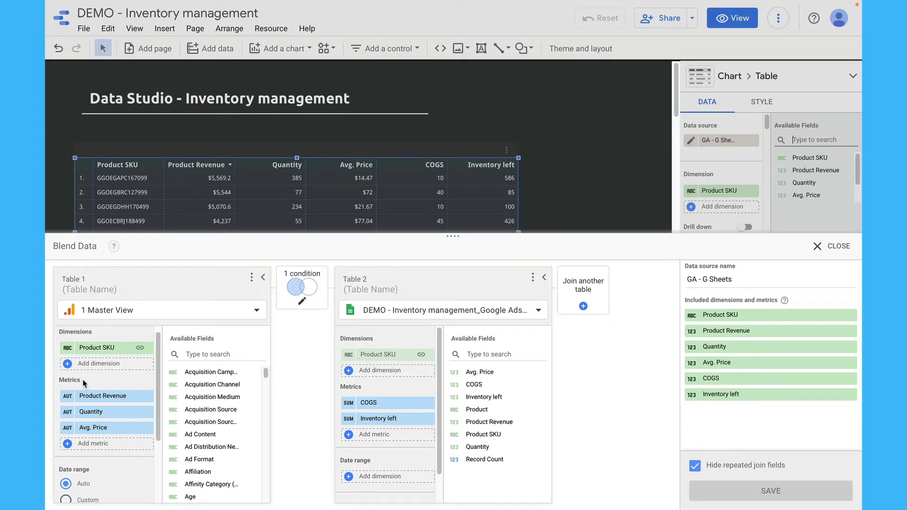
pyautogui.click(67, 363)
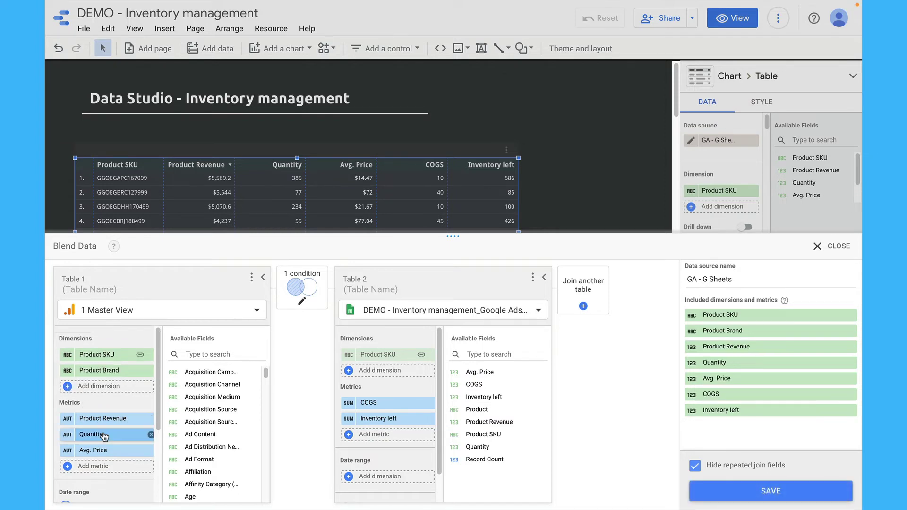
pyautogui.click(789, 491)
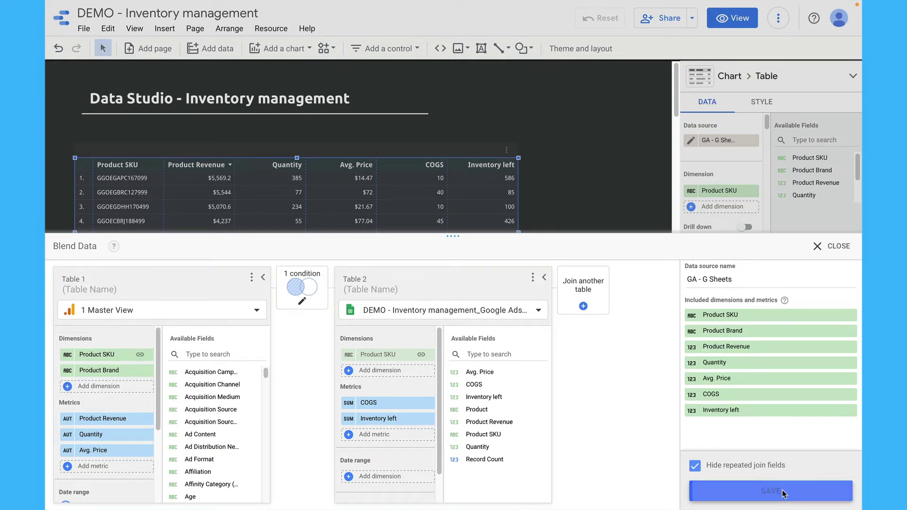
pyautogui.moveTo(794, 171); pyautogui.dragTo(707, 191)
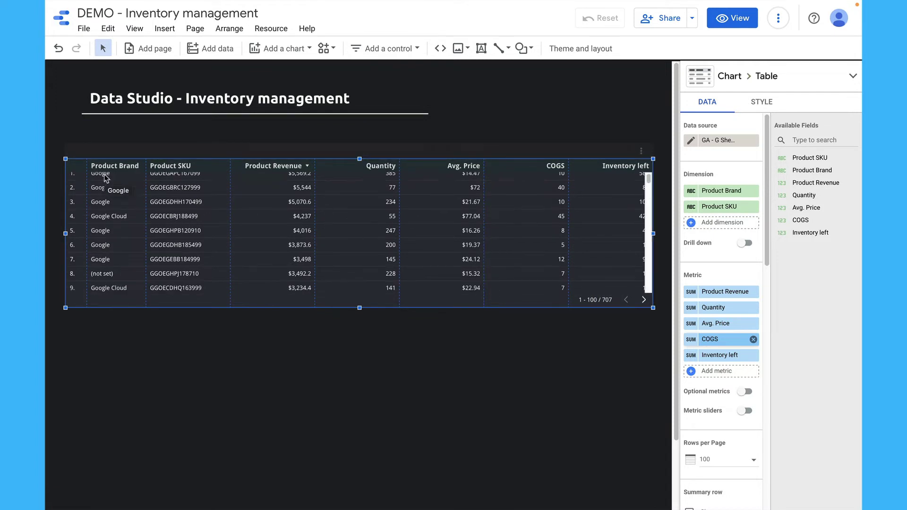
pyautogui.scroll(-15, 104, 178)
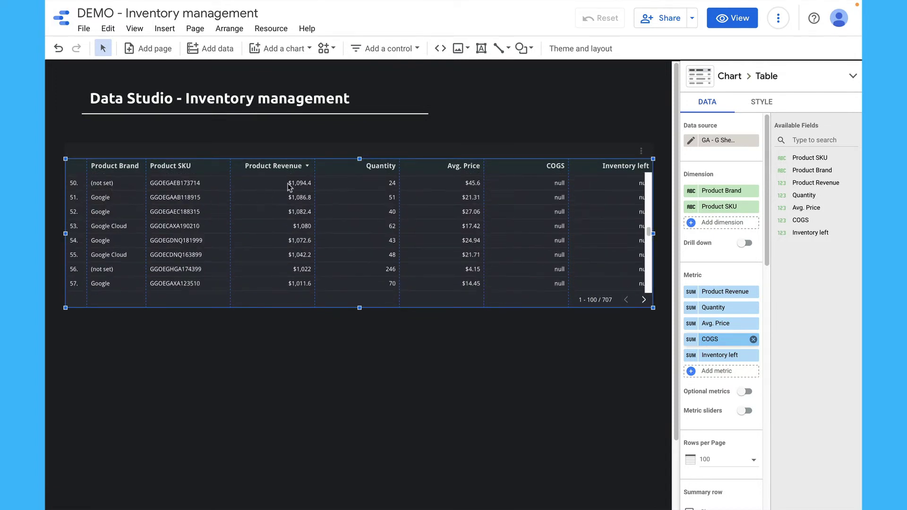
pyautogui.scroll(-5, 400, 197)
pyautogui.scroll(-3, 400, 197)
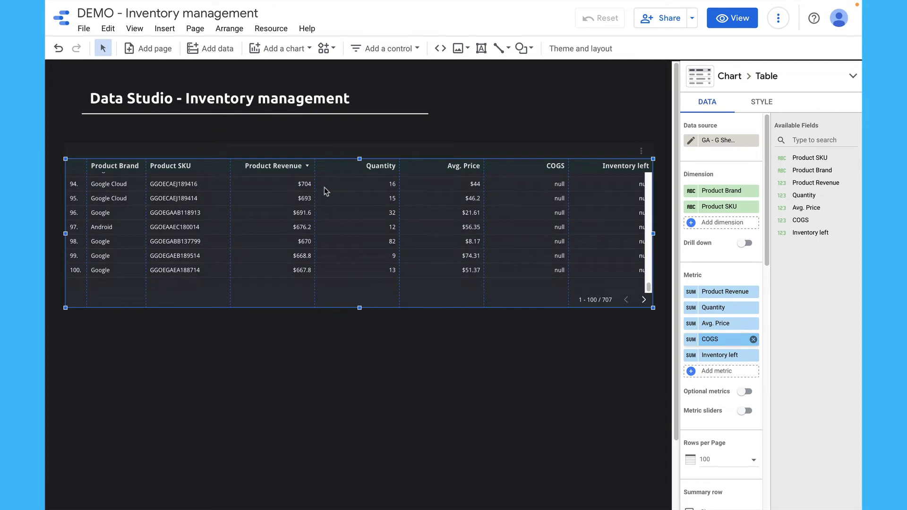
pyautogui.scroll(20, 325, 190)
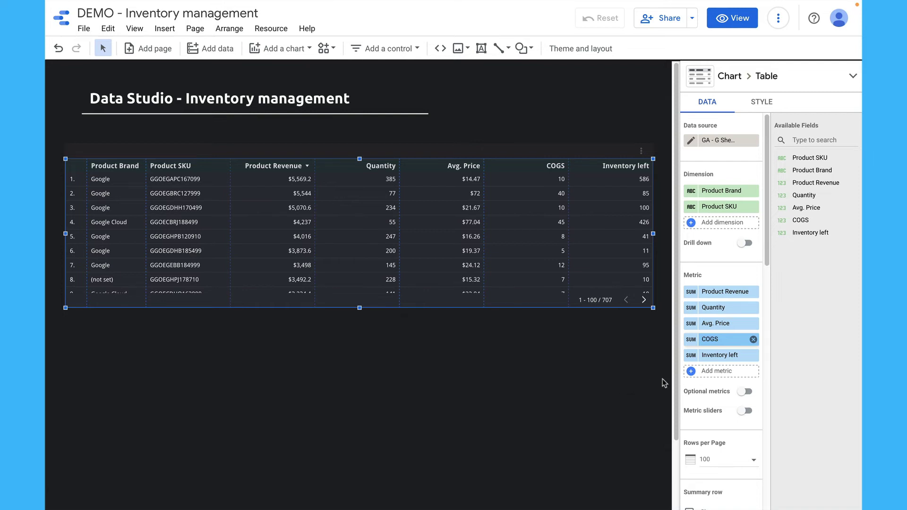
# - Create a calculated metric named 'Revenue per sale' with the formula Avg. Price - COGS
pyautogui.click(692, 373)
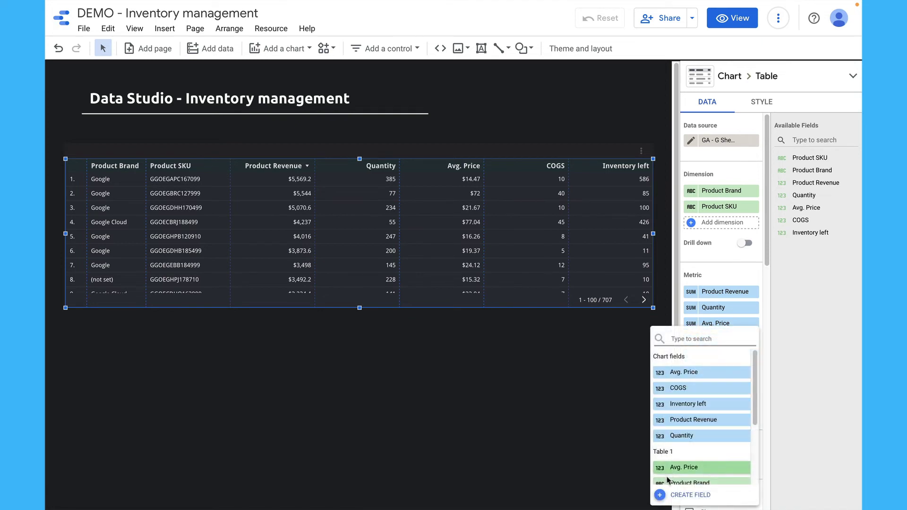
pyautogui.click(666, 496)
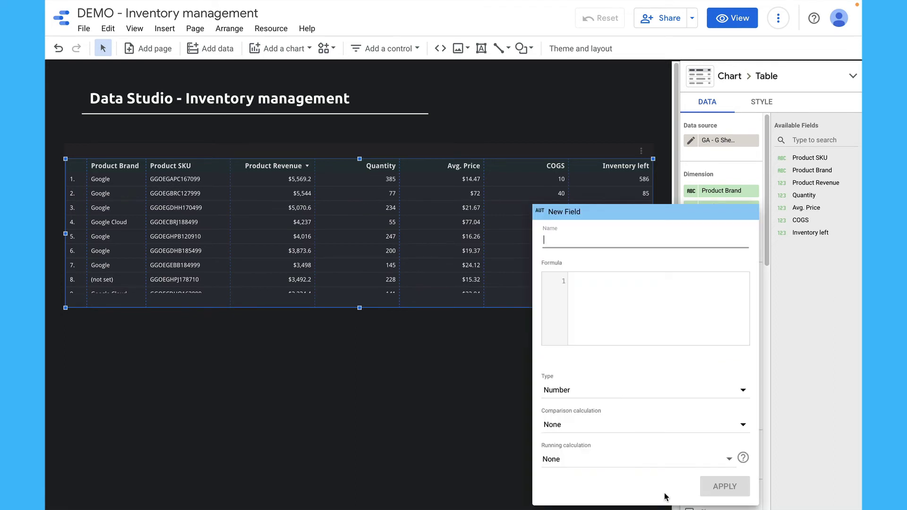
pyautogui.write('Revenue per sale')
pyautogui.press('Tab')
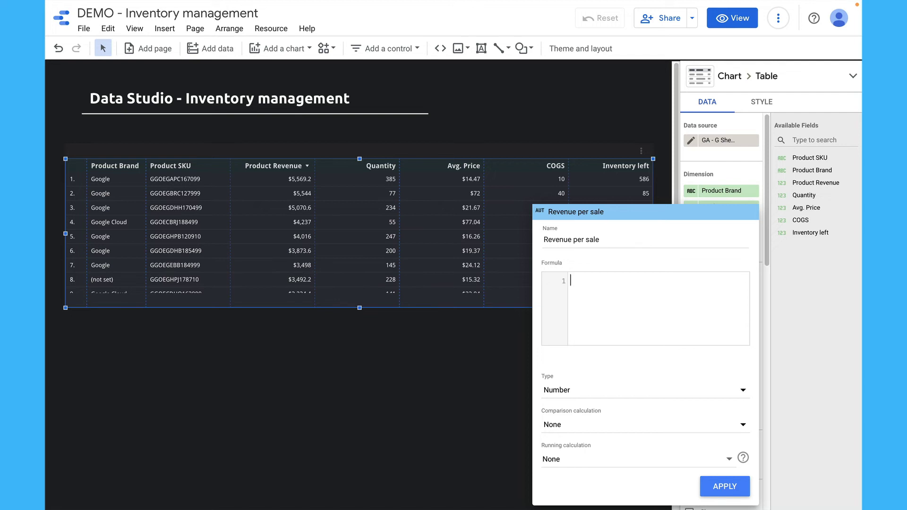
pyautogui.write('avg')
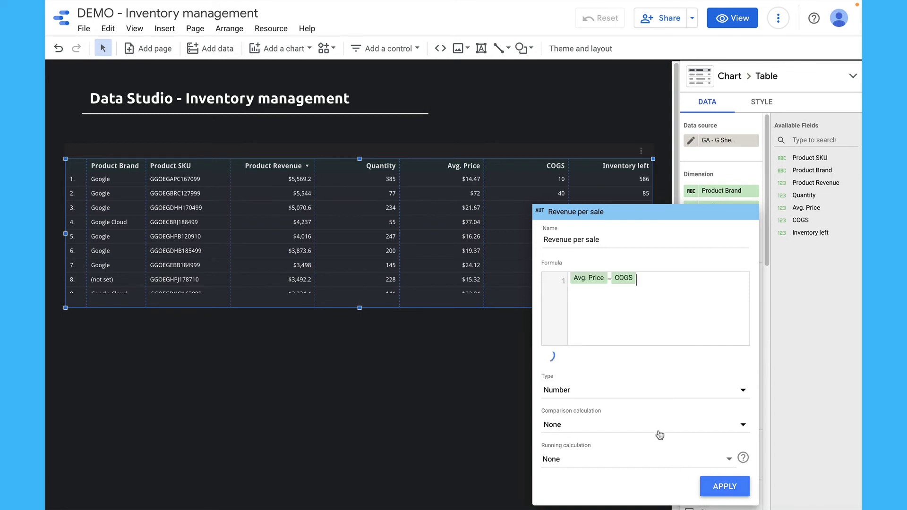
# - Format Revenue per sale as US Dollar currency, apply it, and wrap the table header text
pyautogui.click(653, 395)
pyautogui.moveTo(601, 426)
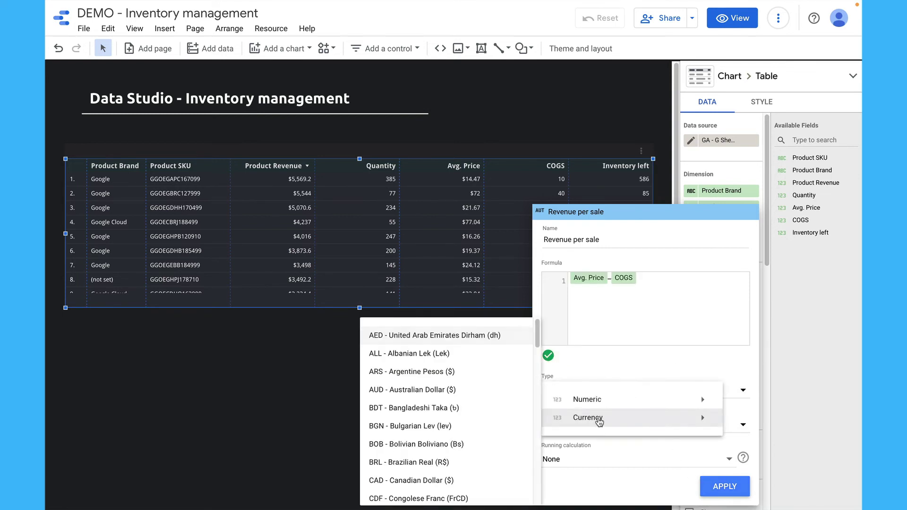
pyautogui.scroll(-10, 486, 428)
pyautogui.scroll(-5, 485, 429)
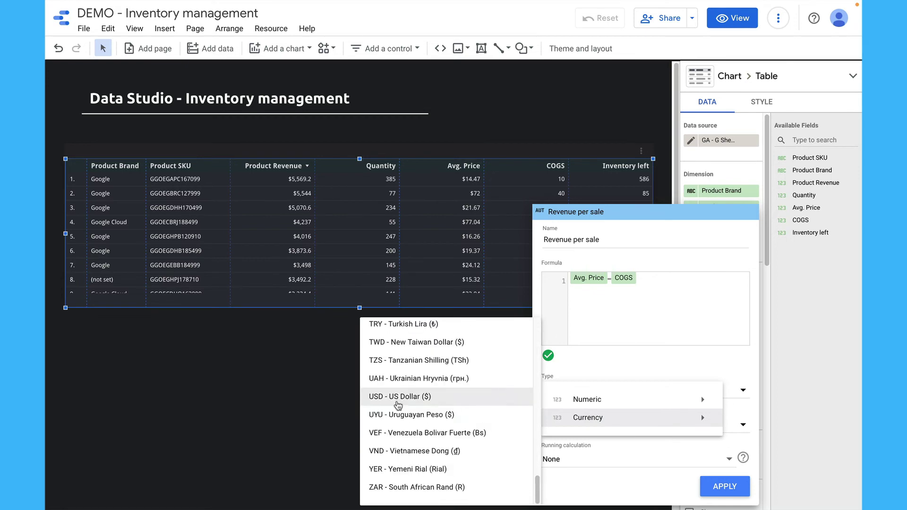
pyautogui.click(399, 402)
pyautogui.click(715, 485)
pyautogui.moveTo(761, 102); pyautogui.dragTo(773, 103)
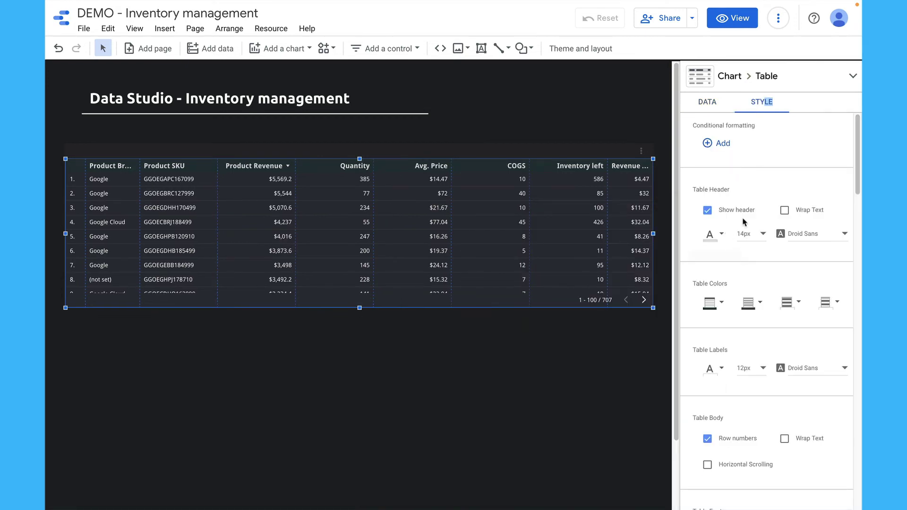
pyautogui.click(784, 210)
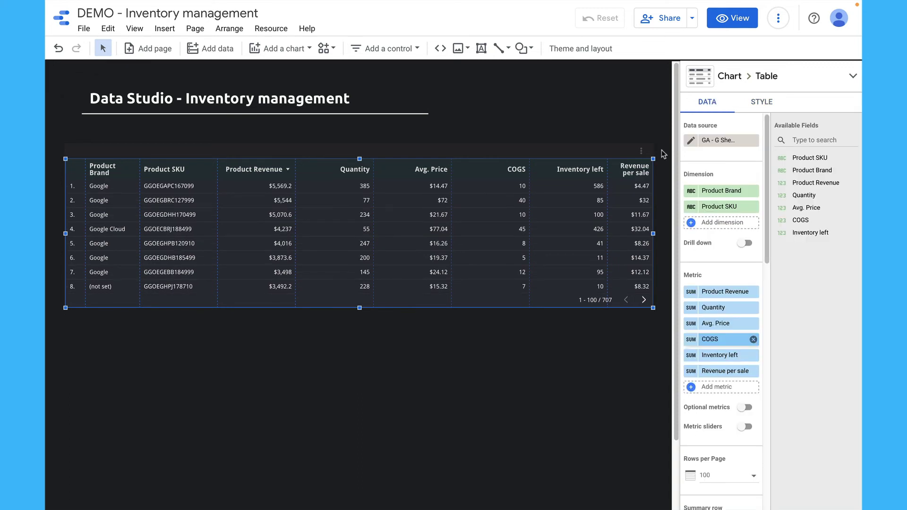
# - Create a 'Profit' metric, Product Revenue - (Quantity * COGS), formatted as US Dollar currency
pyautogui.scroll(-1, 662, 236)
pyautogui.click(716, 386)
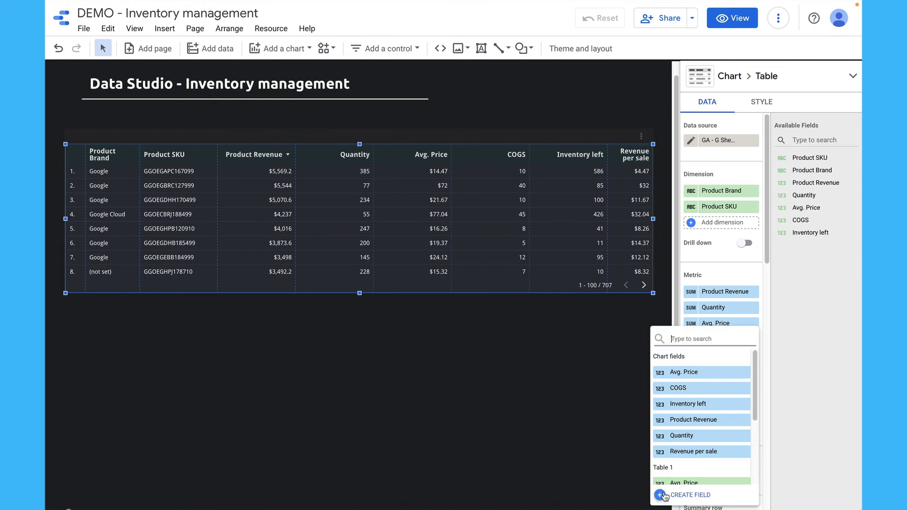
pyautogui.click(665, 497)
pyautogui.write('Profit')
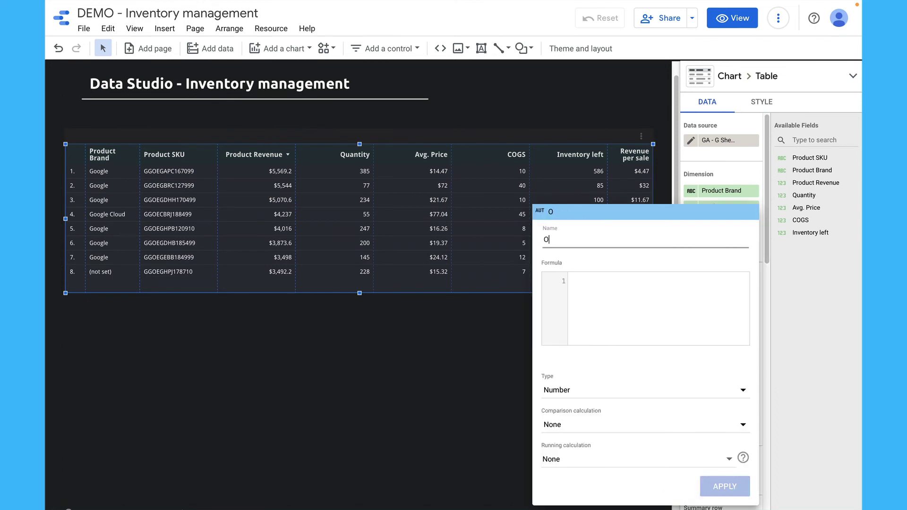
pyautogui.press('Tab')
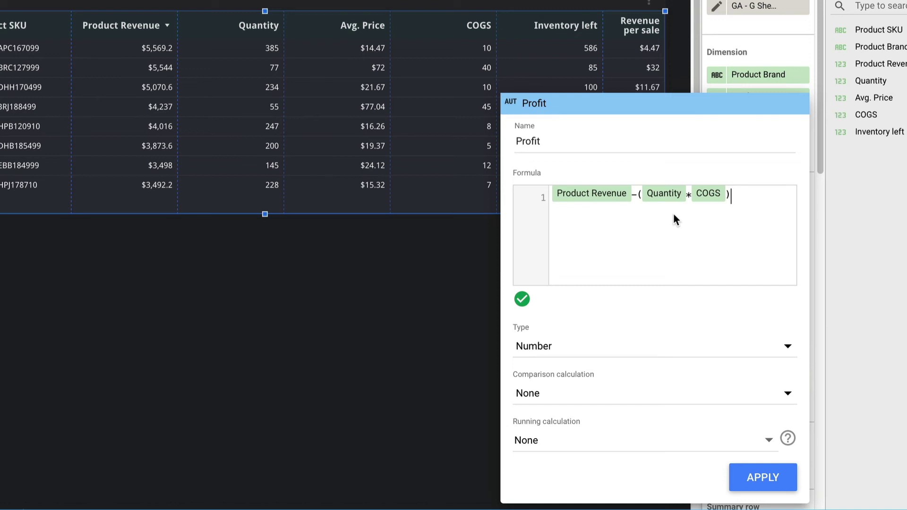
pyautogui.click(717, 343)
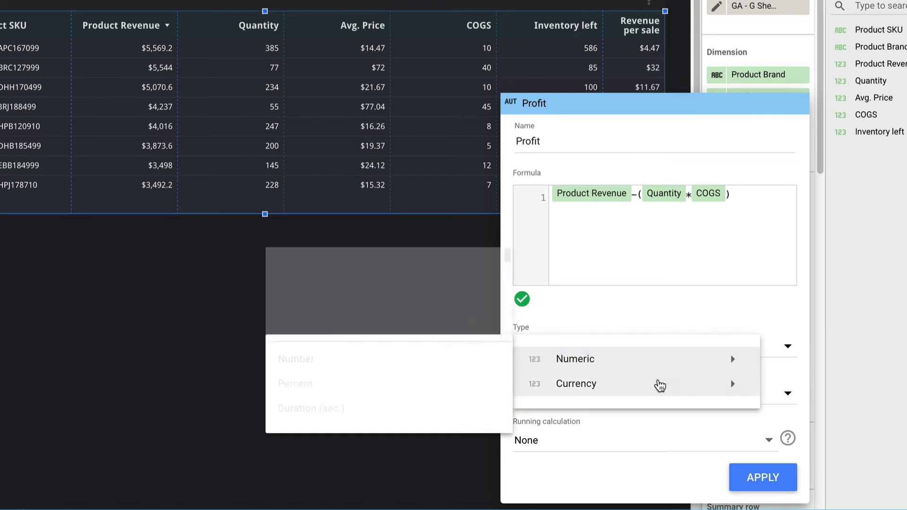
pyautogui.moveTo(659, 386)
pyautogui.scroll(-15, 426, 373)
pyautogui.click(406, 368)
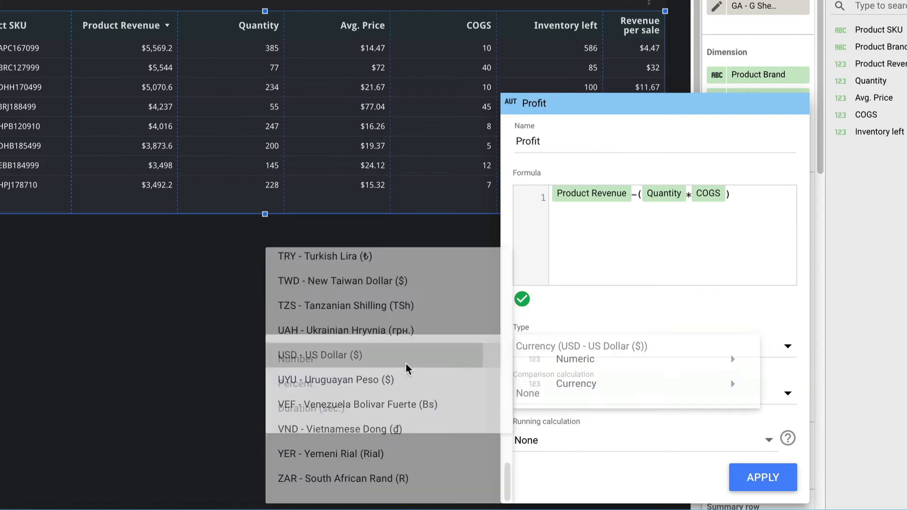
pyautogui.click(763, 477)
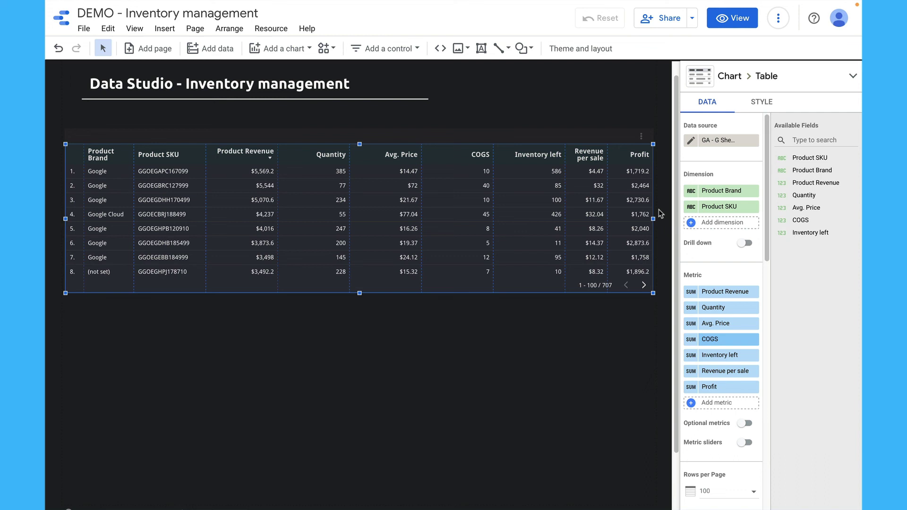
pyautogui.click(760, 100)
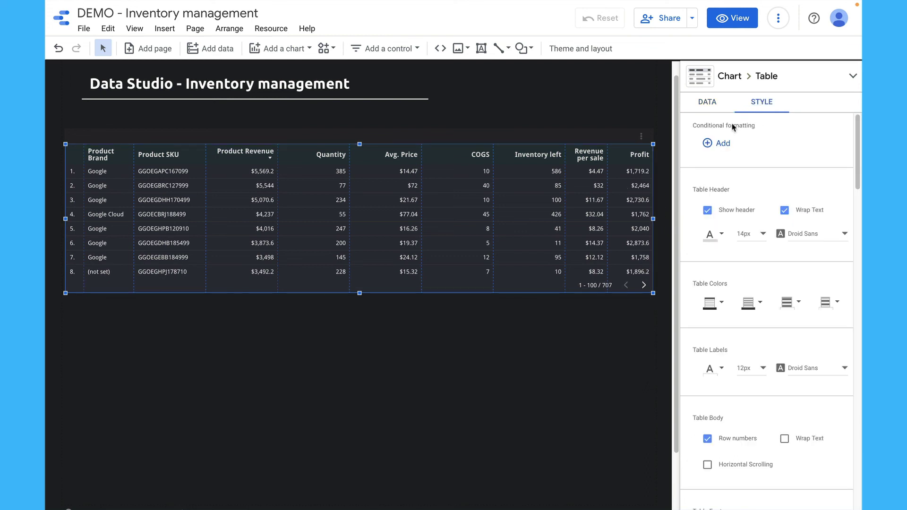